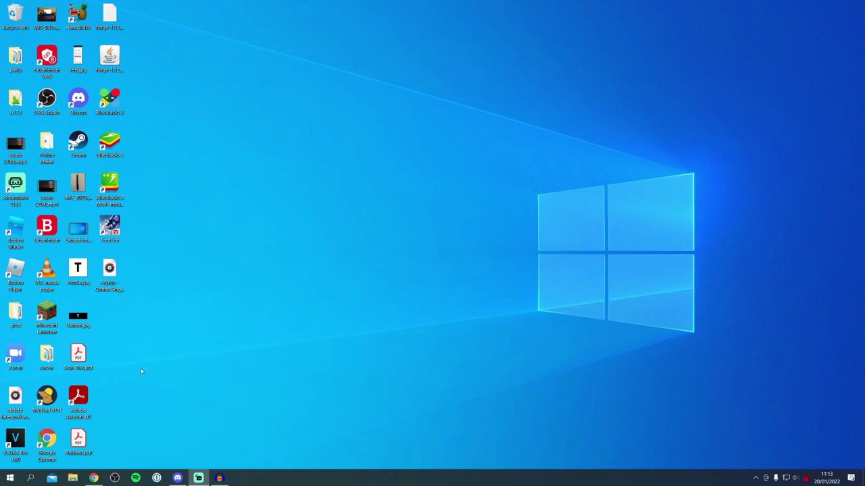
Launch Google Chrome from the Windows taskbar.
left_click(93, 478)
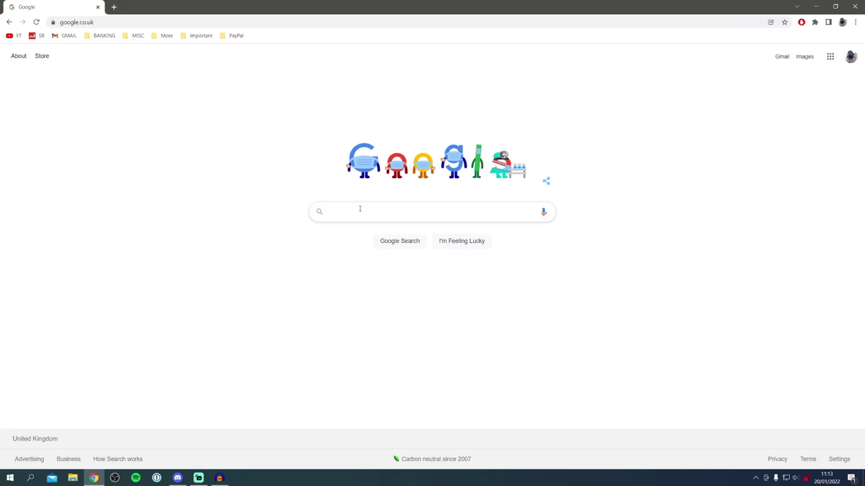
Search Google for 'obs' and download the Windows installer from obsproject.com.
type("obs")
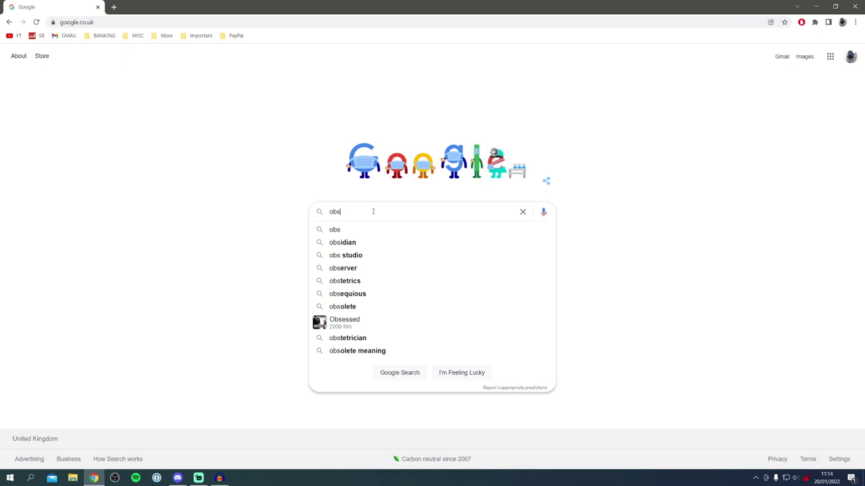
key("Return")
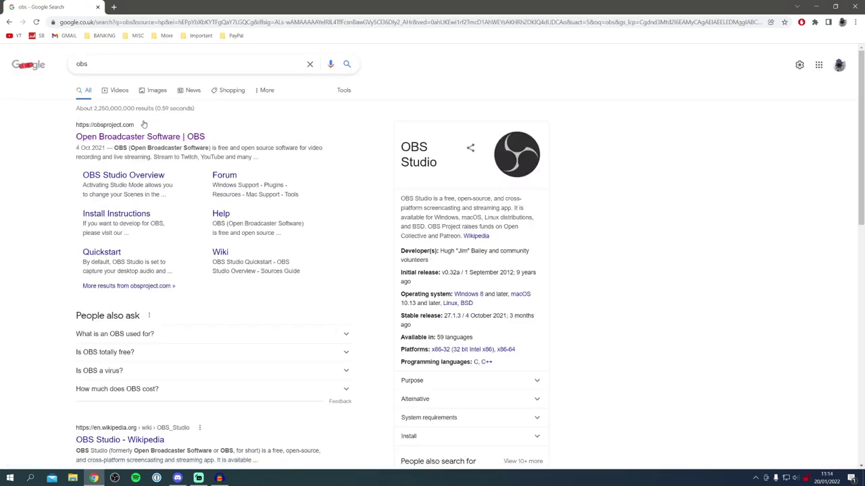
left_click(115, 138)
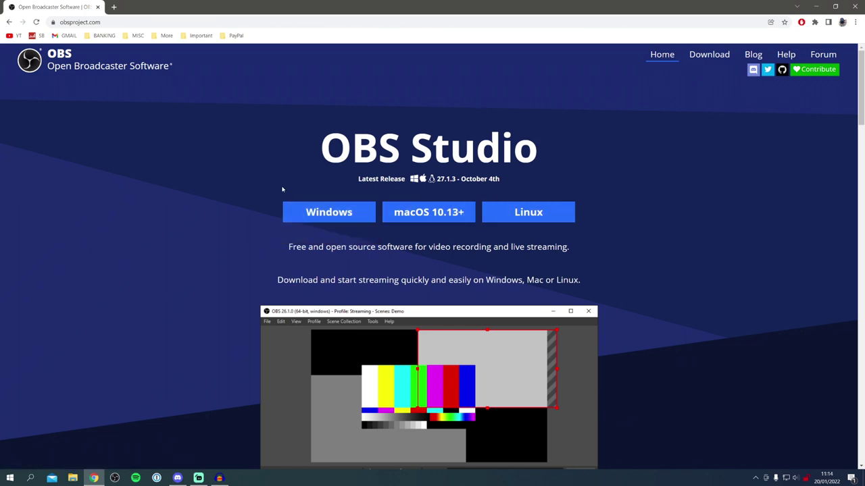
left_click(343, 214)
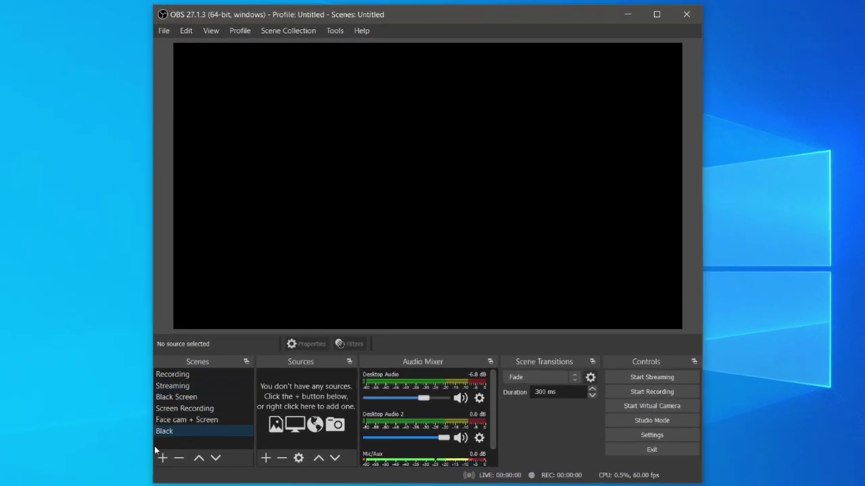
Create a new scene named Scene 2 and pick Display Capture as its source type.
left_click(163, 459)
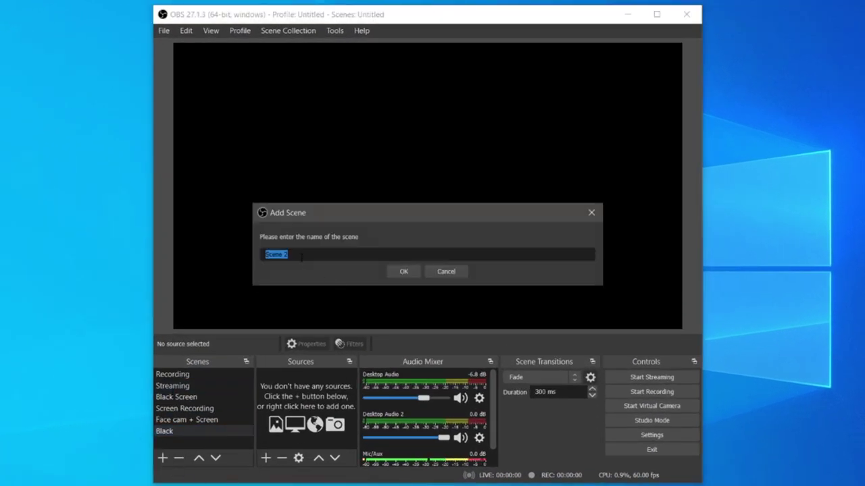
left_click(403, 273)
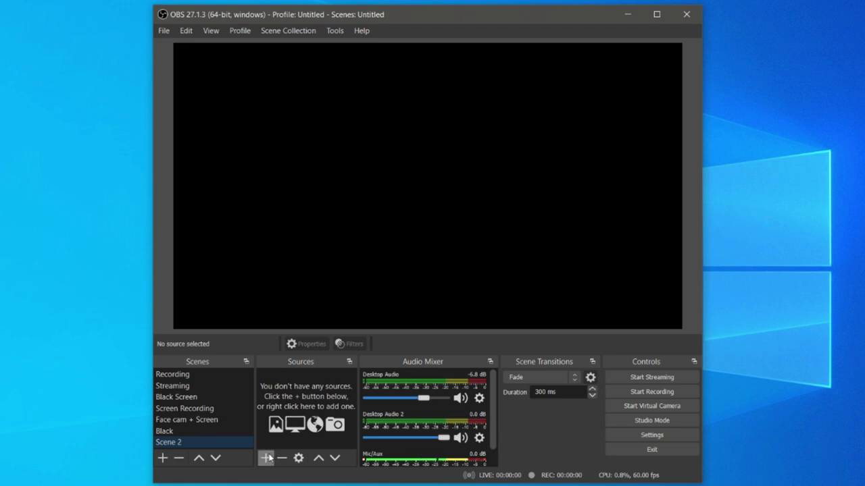
left_click(266, 458)
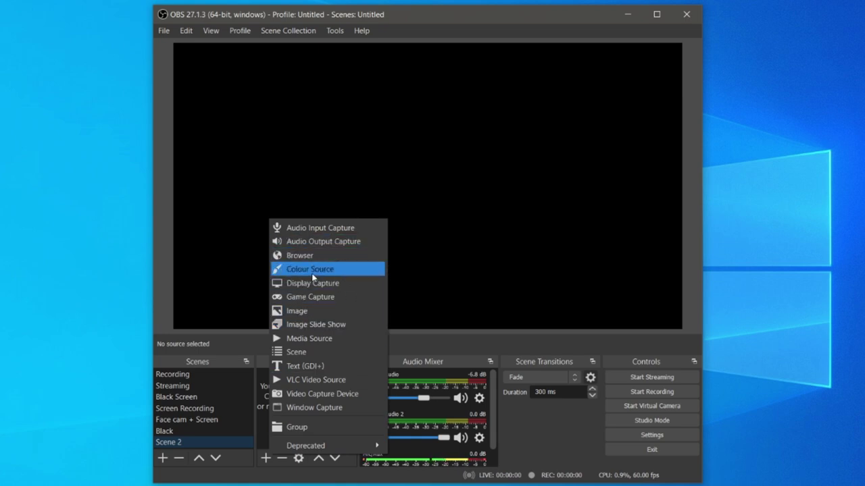
left_click(299, 284)
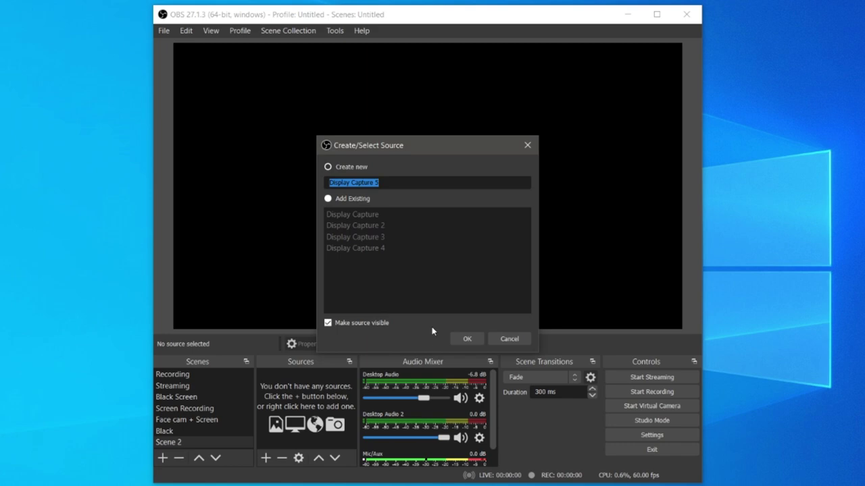
Create Display Capture 5 capturing the primary 2560x1440 monitor.
left_click(477, 339)
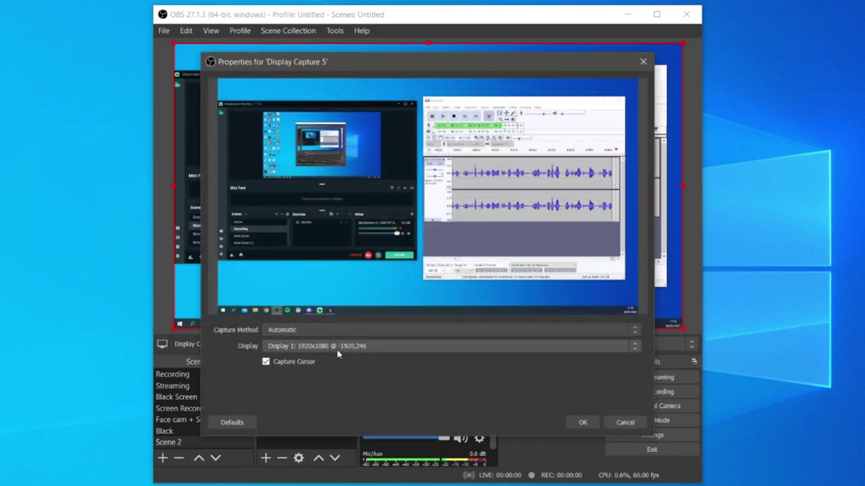
scroll(331, 346, "down", 1)
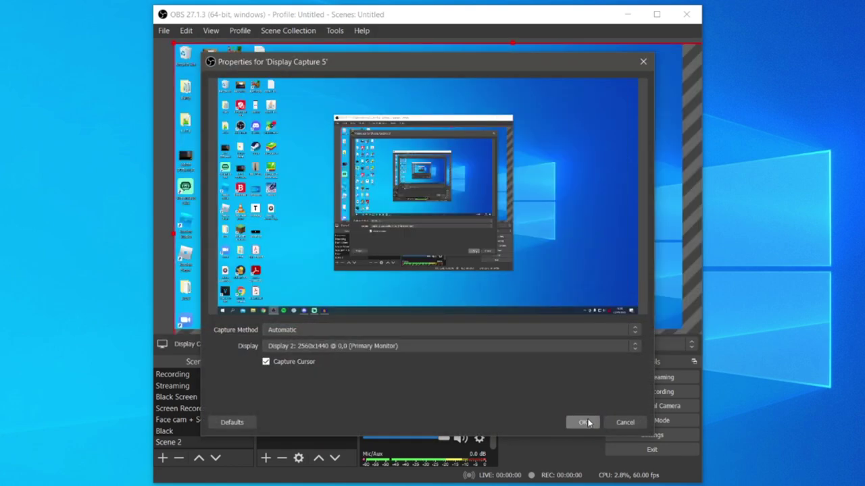
left_click(582, 422)
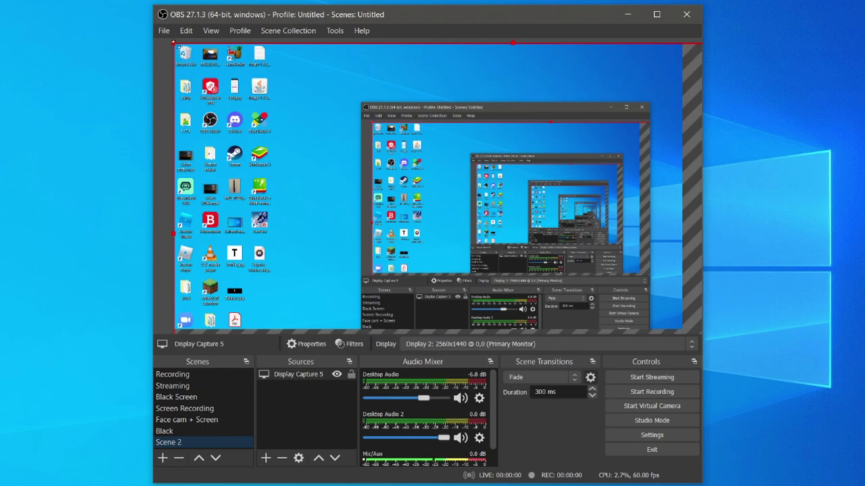
Resize and reposition the display capture so it fills the whole Scene 2 canvas.
left_click_drag(175, 44, 406, 135)
left_click_drag(500, 190, 275, 108)
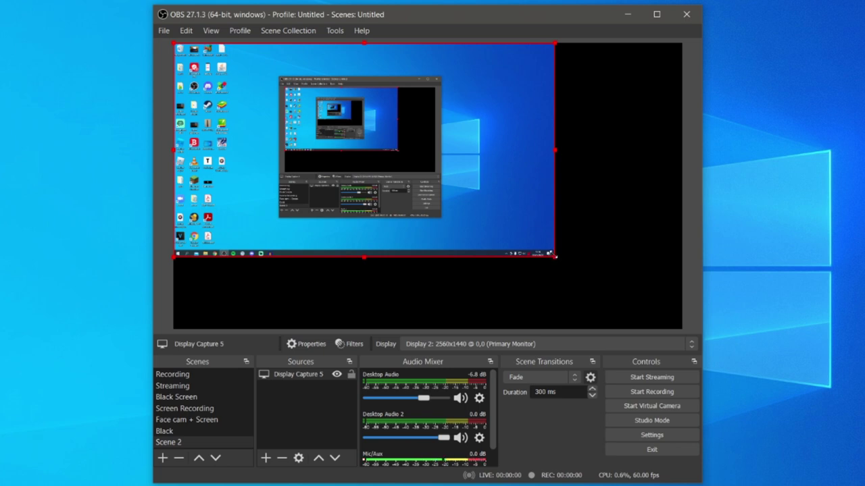
left_click_drag(555, 256, 680, 328)
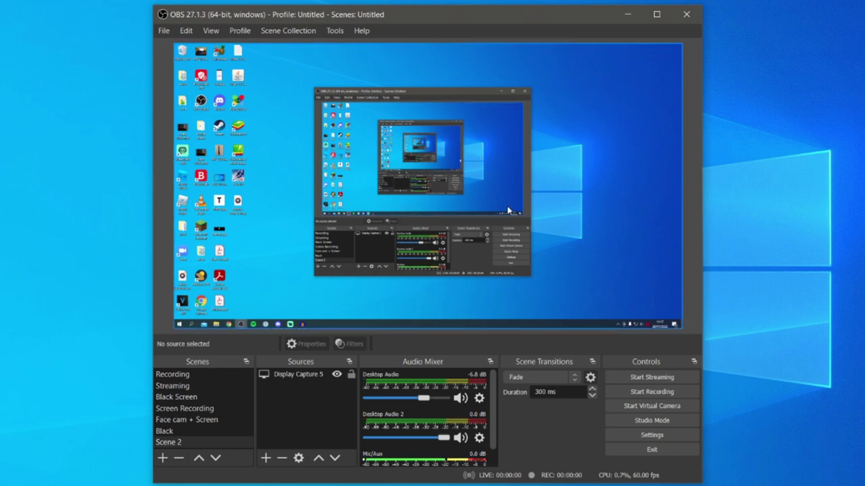
left_click(645, 434)
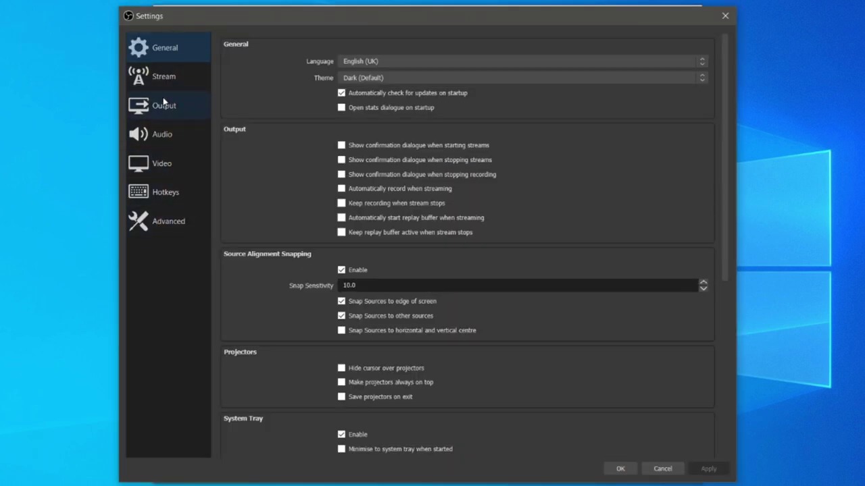
Show the Output page's Recording tab with Output Mode kept on Advanced.
left_click(167, 117)
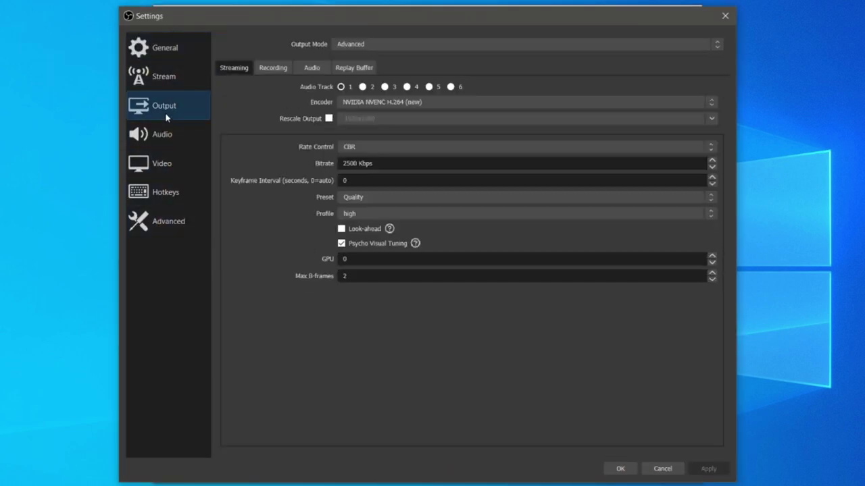
left_click(355, 44)
left_click(365, 62)
left_click(279, 69)
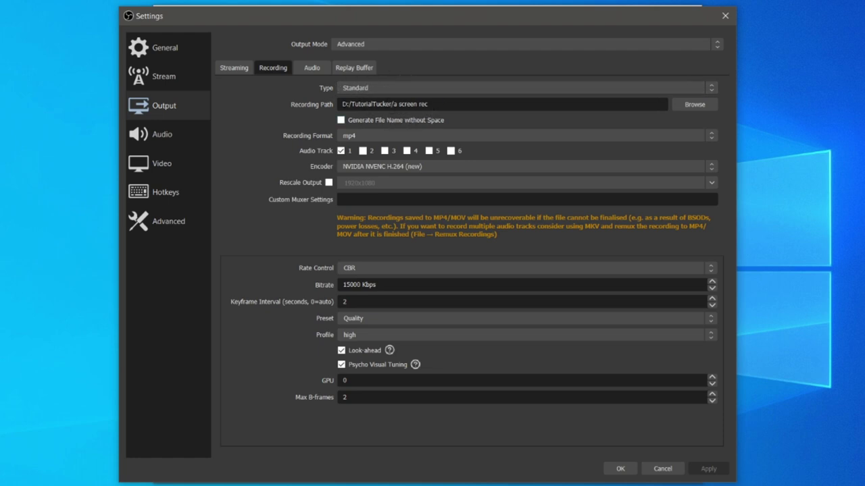
Keep mp4 as the recording format with the NVIDIA NVENC H.264 (new) encoder.
left_click(370, 138)
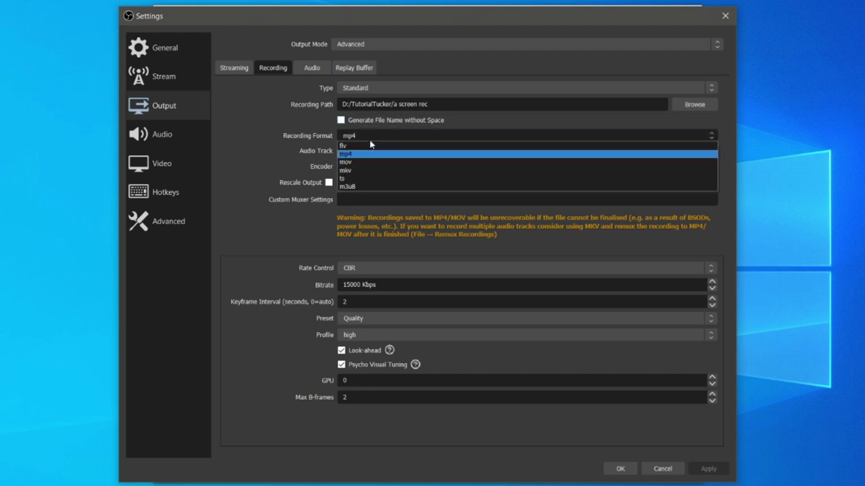
left_click(356, 154)
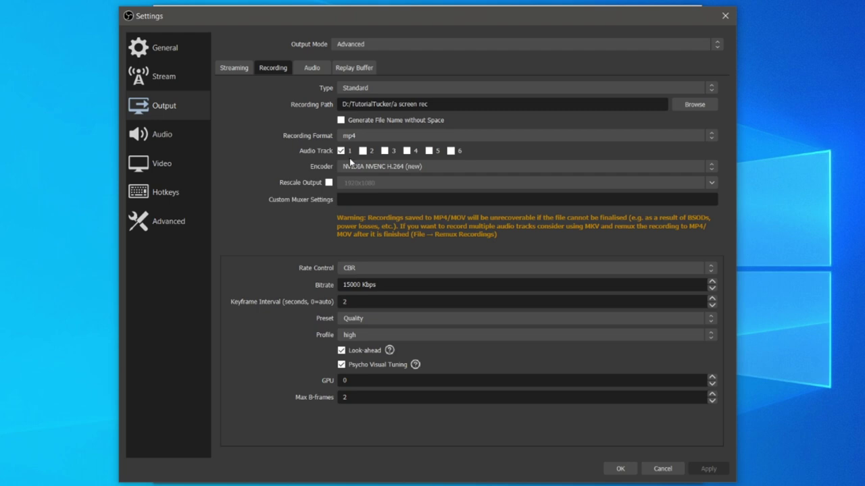
left_click(350, 169)
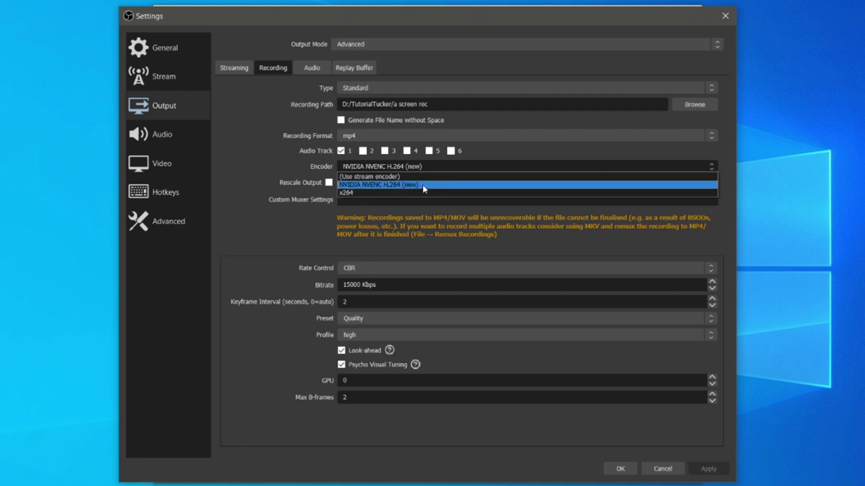
left_click(380, 184)
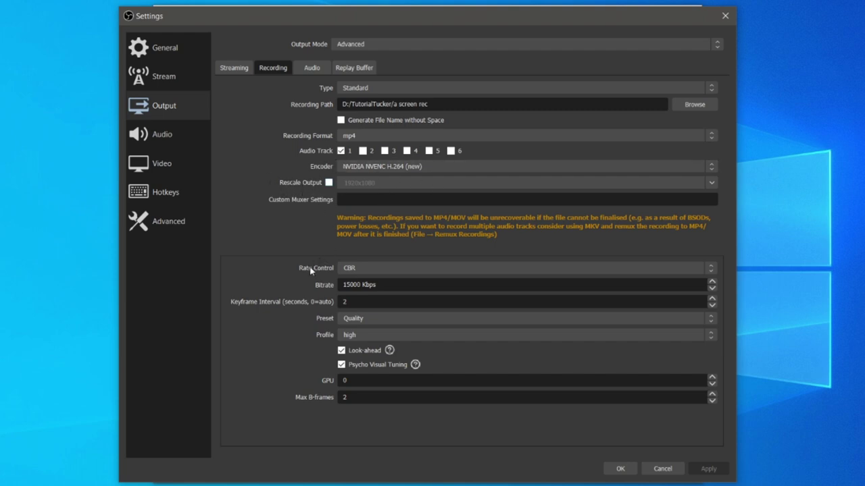
Set rate control to CBR at 15000 Kbps, with the Quality preset and high profile.
left_click(358, 268)
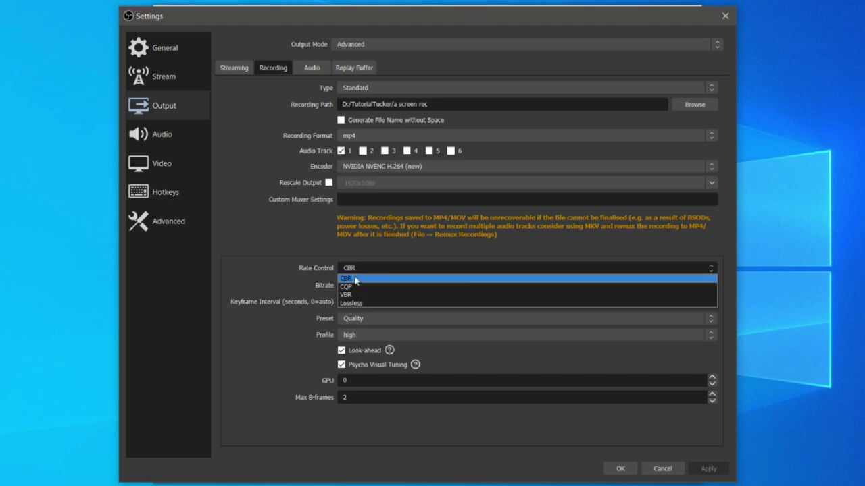
left_click(353, 279)
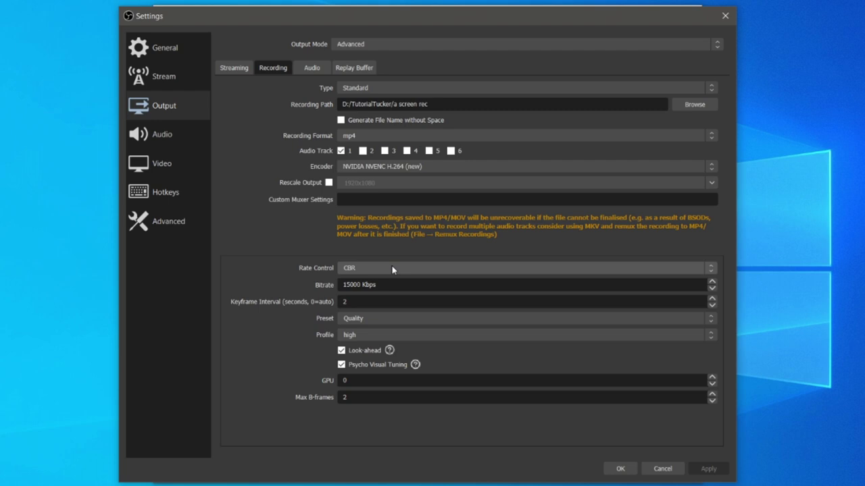
double_click(350, 284)
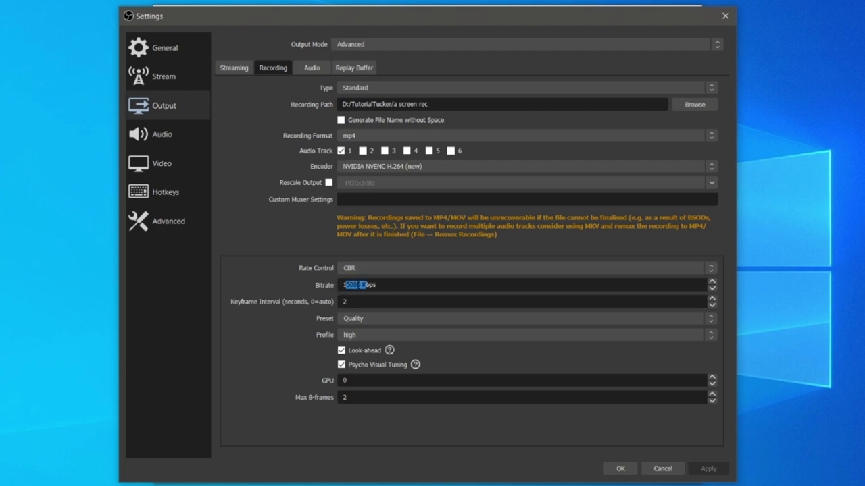
left_click(353, 284)
left_click(368, 321)
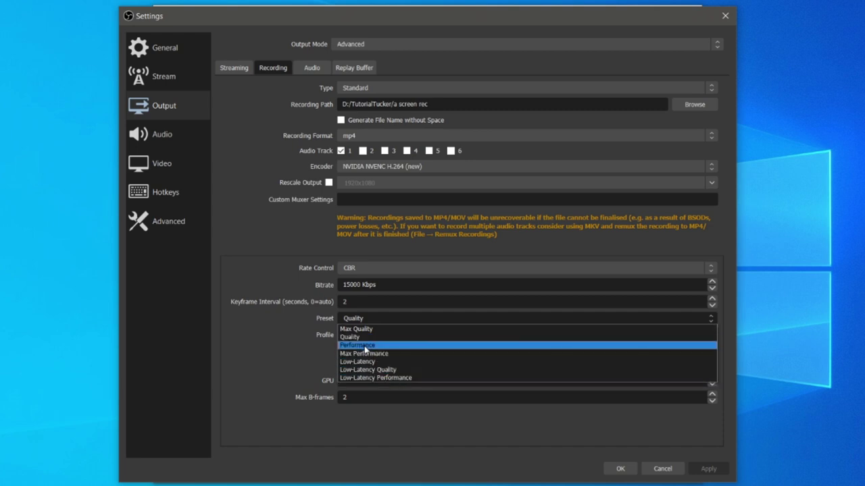
left_click(365, 338)
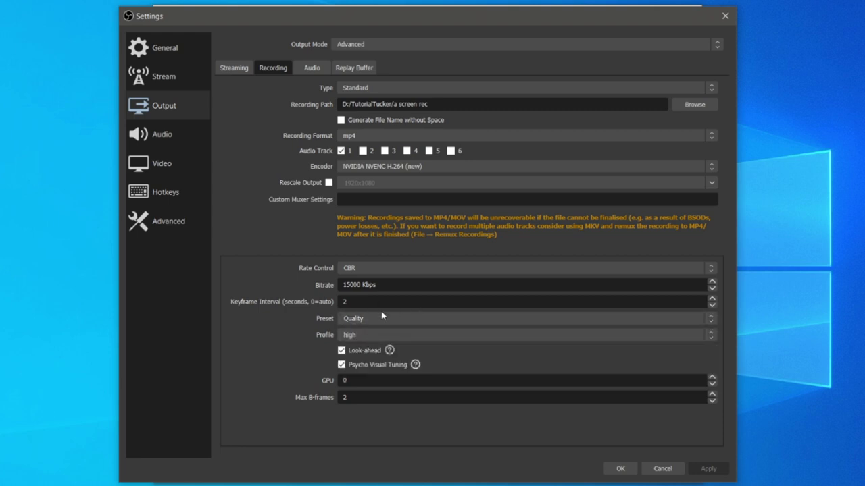
left_click(395, 336)
left_click(363, 345)
In Audio settings, keep Desktop Audio 2 on the Realtek speakers and the mic on HD Webcam C270.
left_click(164, 137)
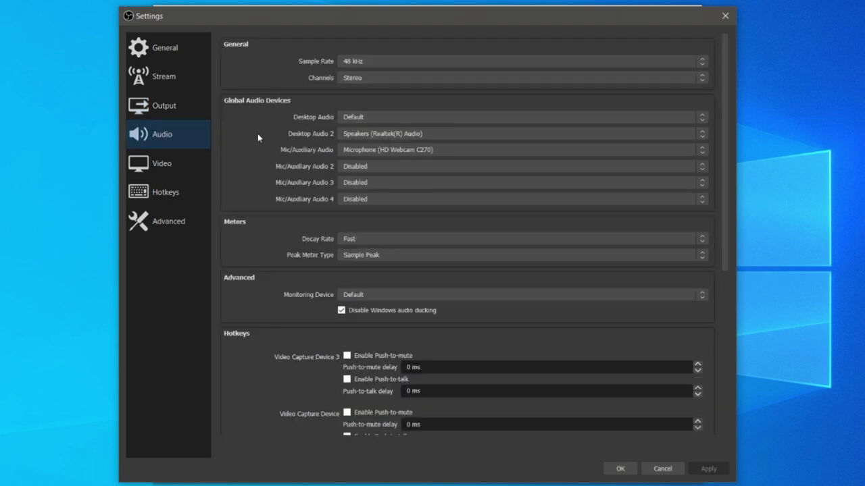
left_click(379, 136)
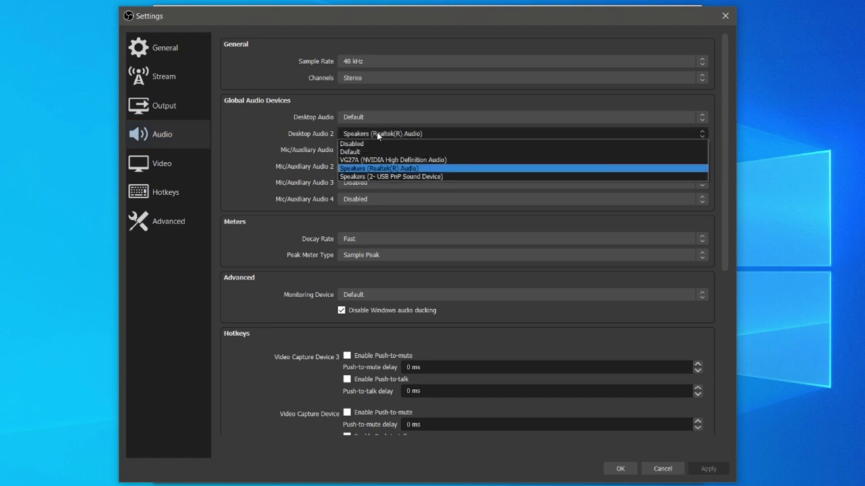
left_click(374, 176)
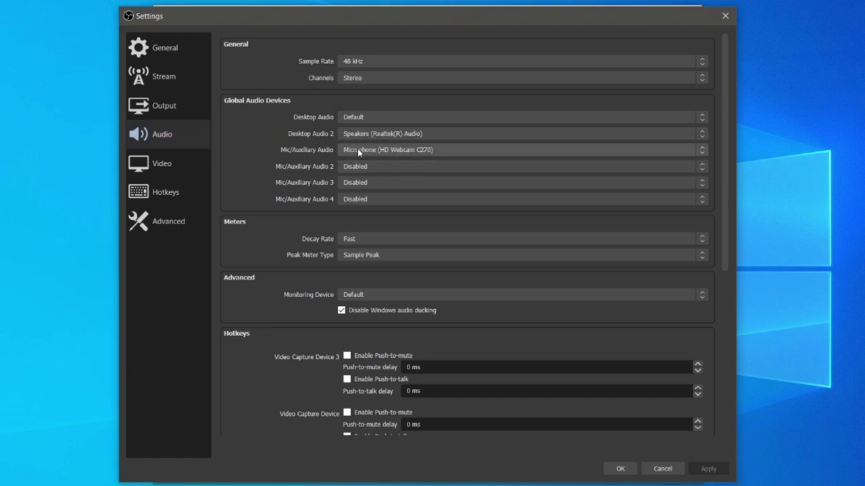
left_click(393, 154)
left_click(392, 153)
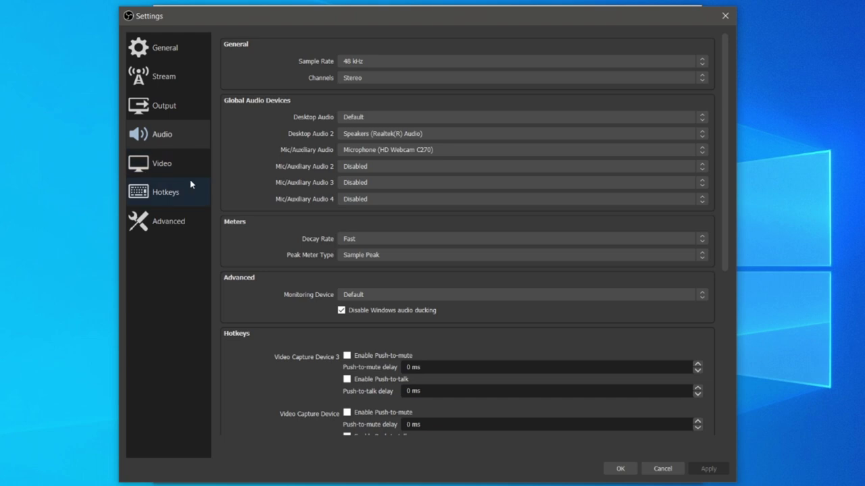
left_click(179, 162)
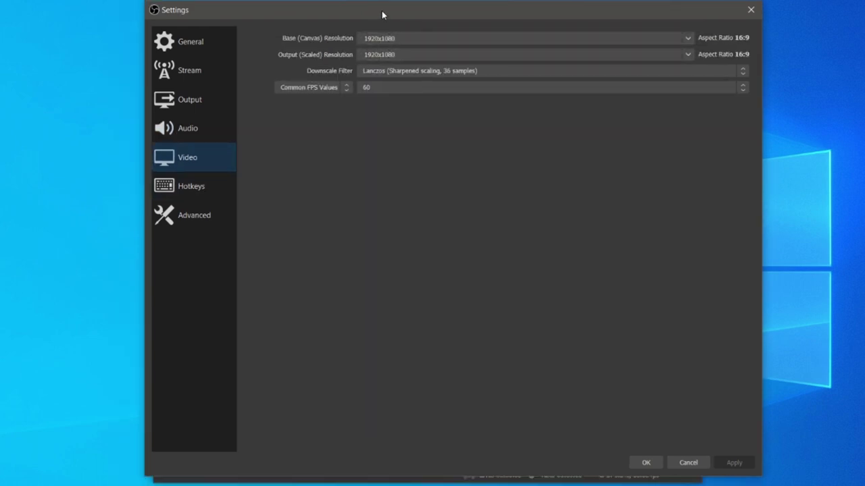
Set the video downscale filter to Bicubic and keep Common FPS Values at 60.
left_click_drag(381, 11, 447, 49)
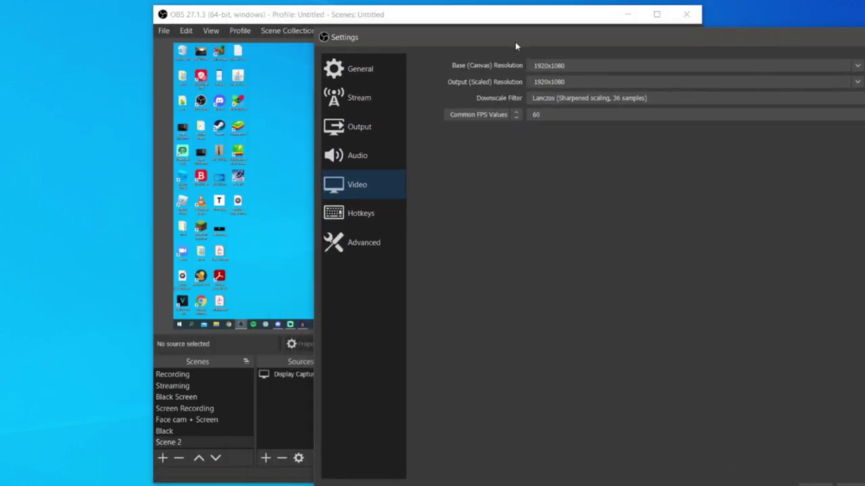
left_click_drag(515, 40, 347, 15)
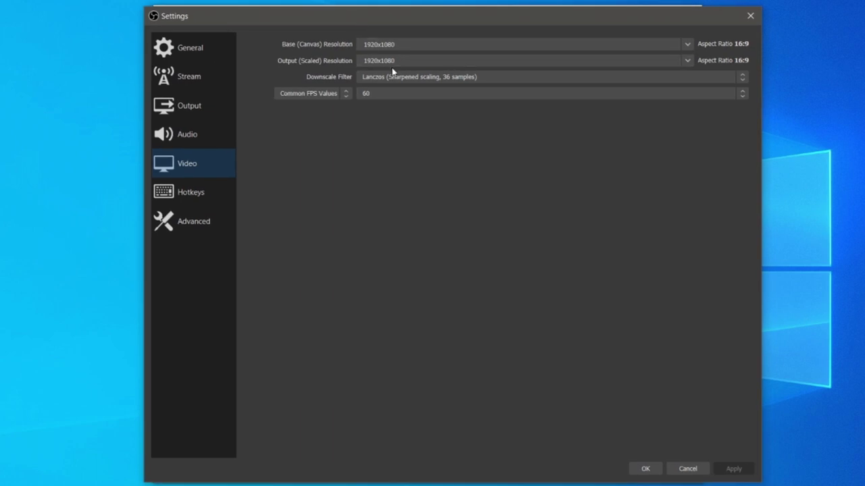
left_click(439, 81)
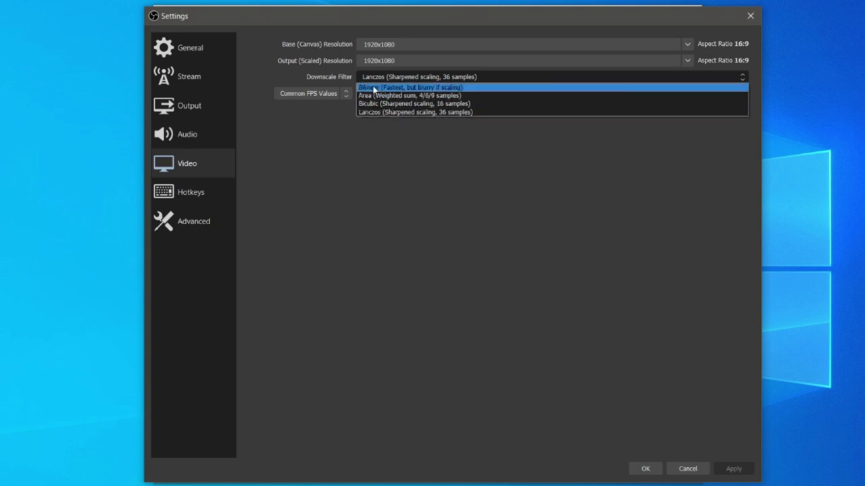
left_click(372, 104)
left_click(375, 93)
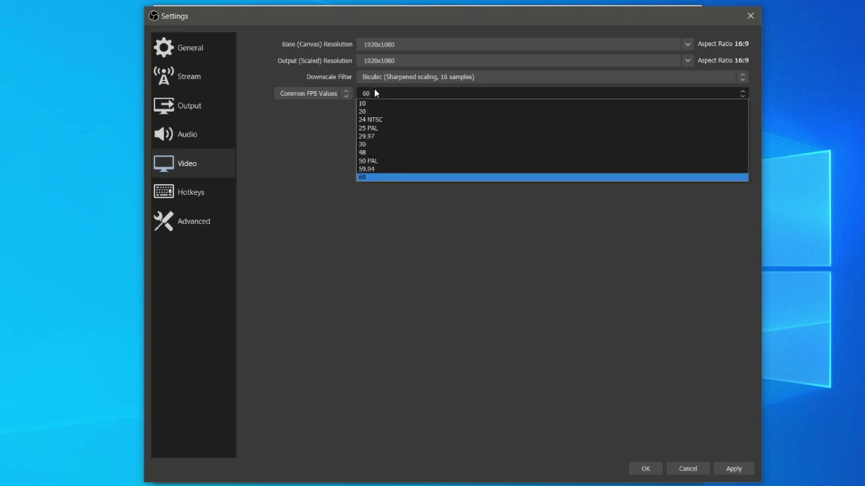
left_click(360, 177)
left_click(425, 97)
left_click(405, 178)
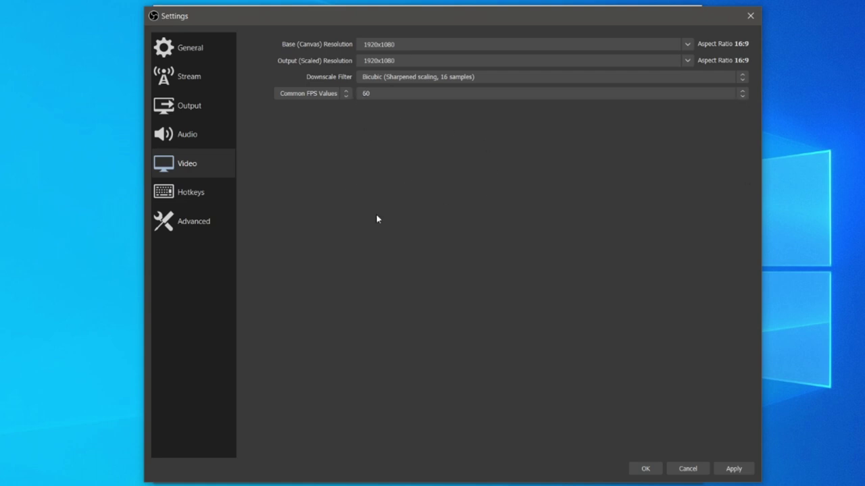
left_click(190, 192)
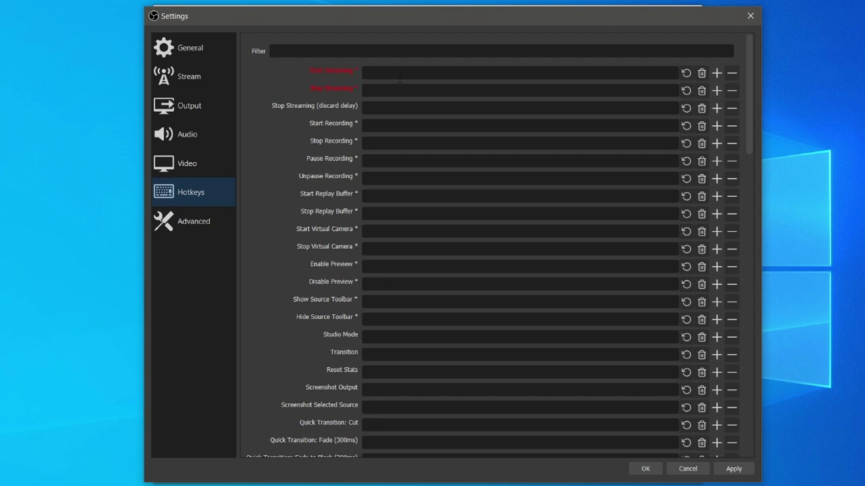
In Advanced settings, keep Normal process priority and the Direct3D 11 renderer.
scroll(426, 338, "down", 3)
scroll(432, 345, "up", 3)
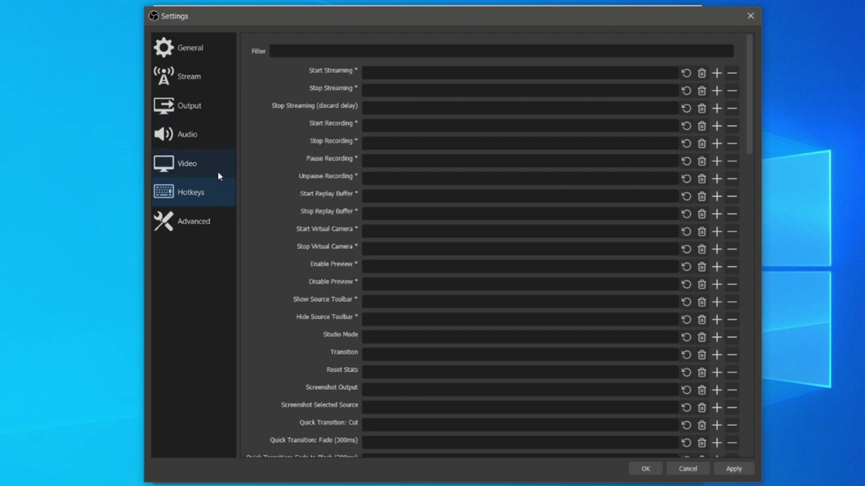
left_click(206, 225)
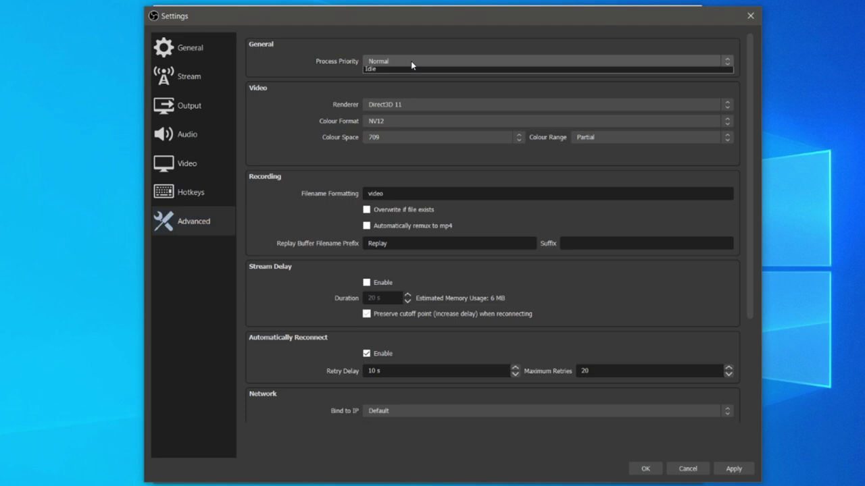
left_click(411, 62)
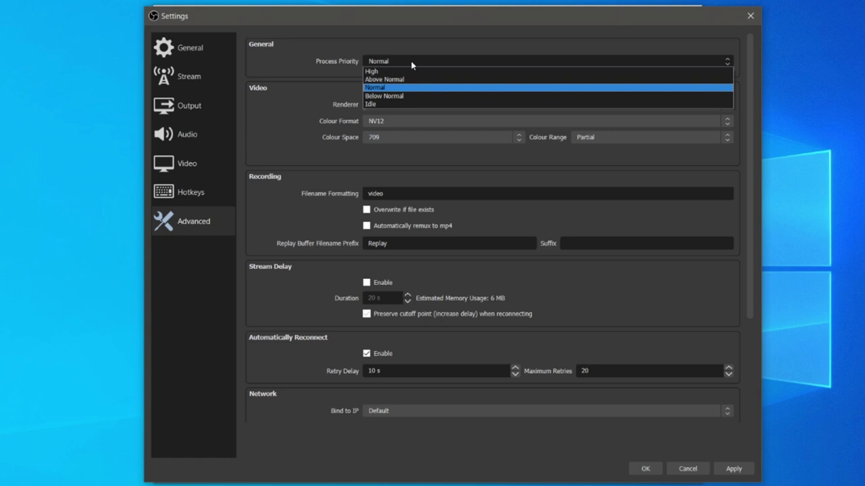
left_click(411, 60)
left_click(388, 104)
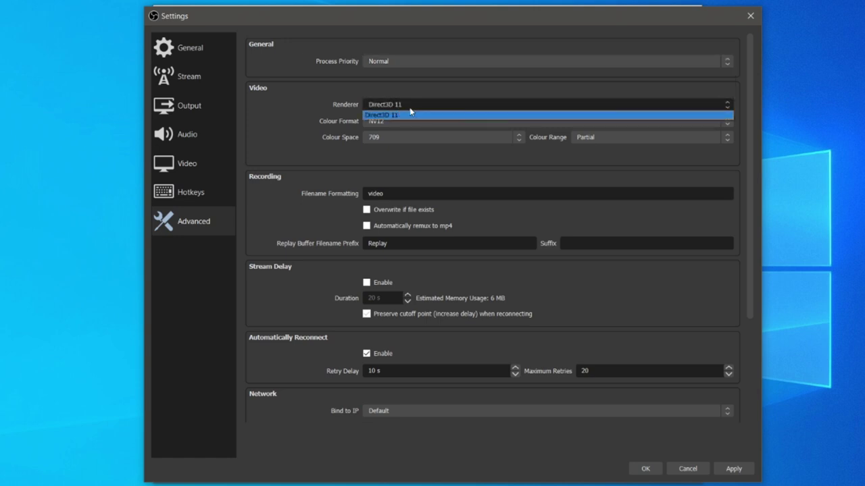
left_click(460, 115)
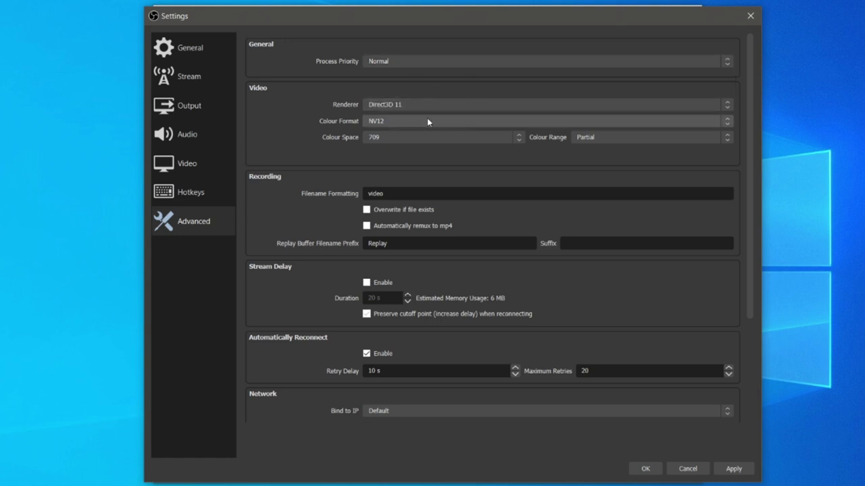
Keep the NV12 colour format, then apply and save all settings.
left_click(446, 123)
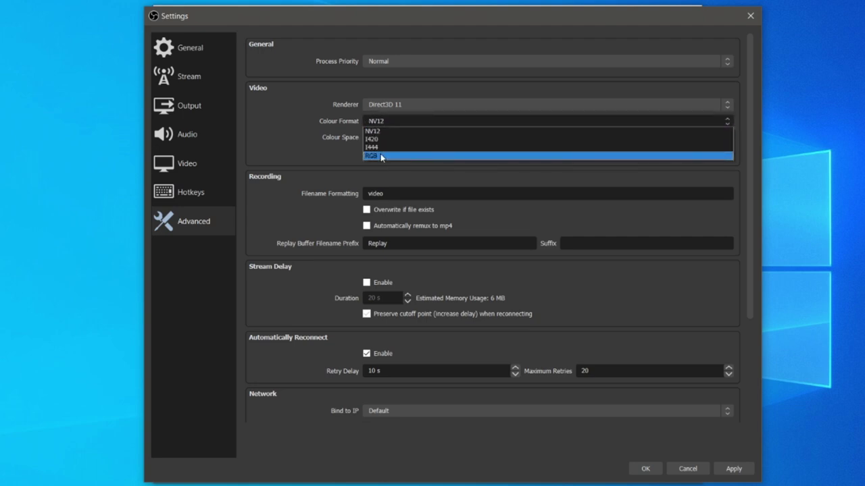
left_click(232, 157)
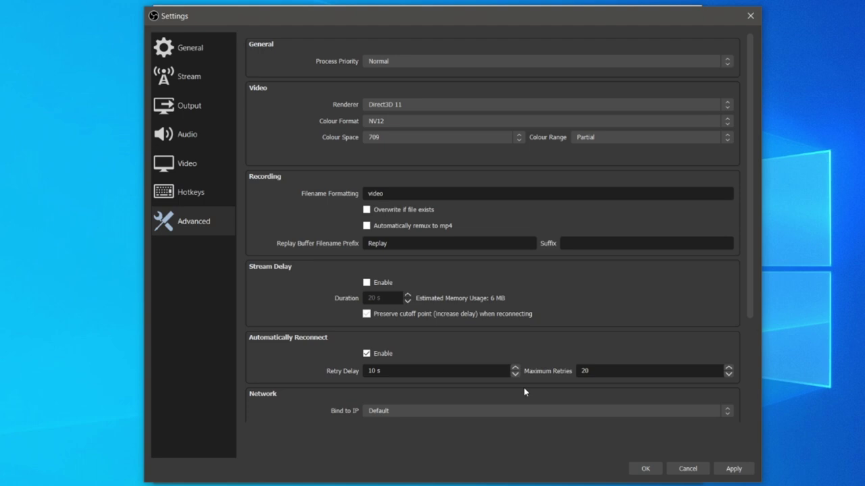
left_click(741, 472)
left_click(645, 468)
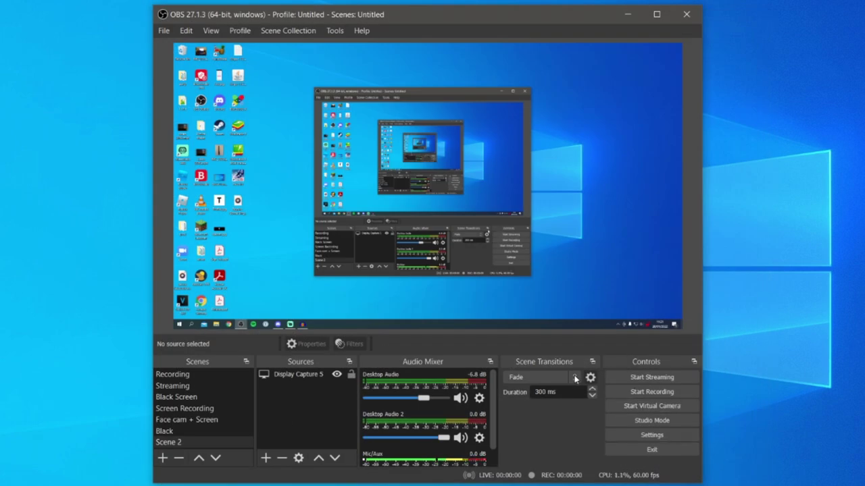